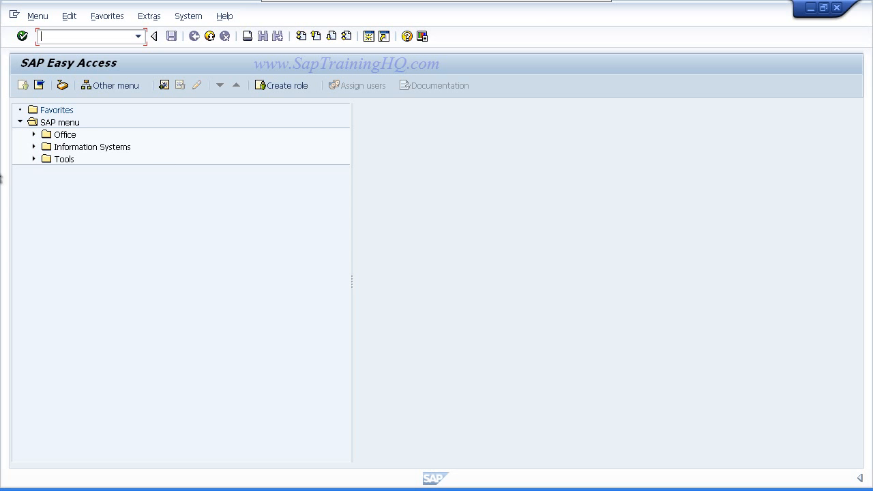
Step: Open the ABAP Dictionary (SE11) from the ABAP Workbench development tools
left_click(33, 159)
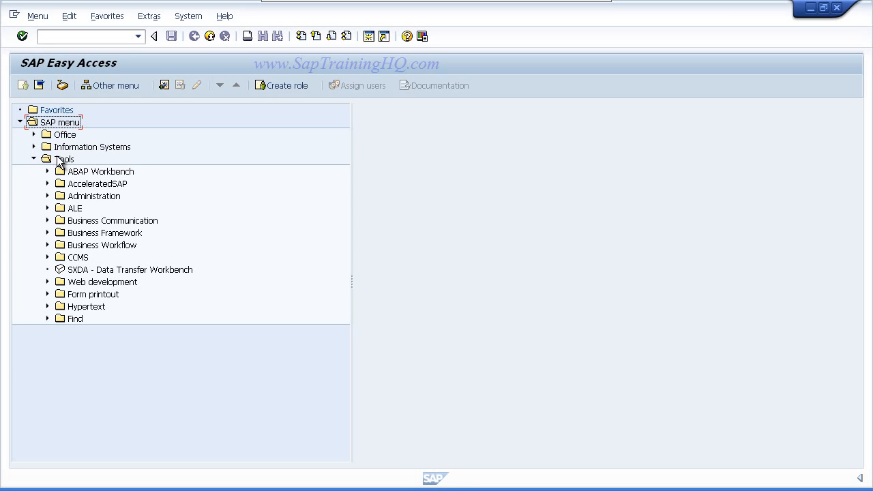
left_click(47, 172)
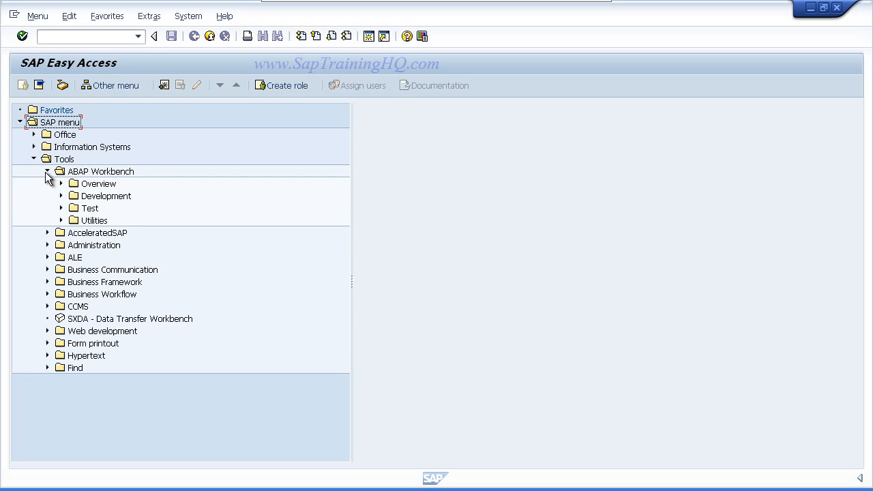
left_click(61, 196)
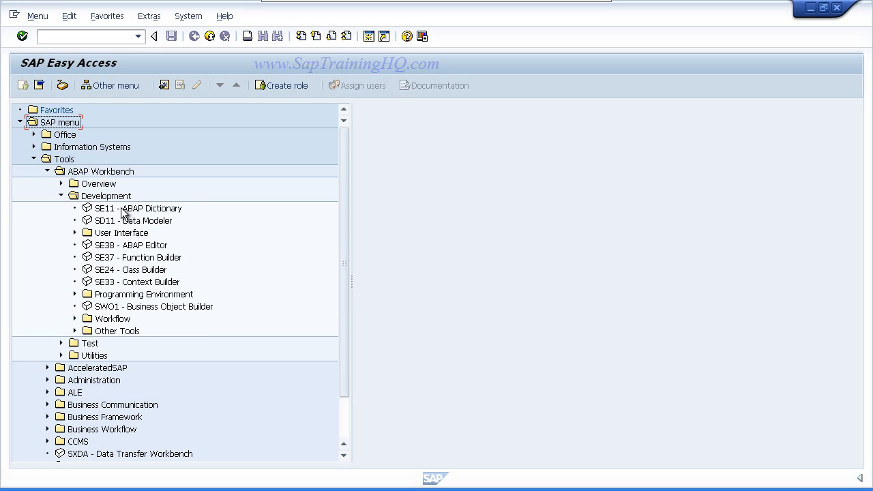
left_click(146, 212)
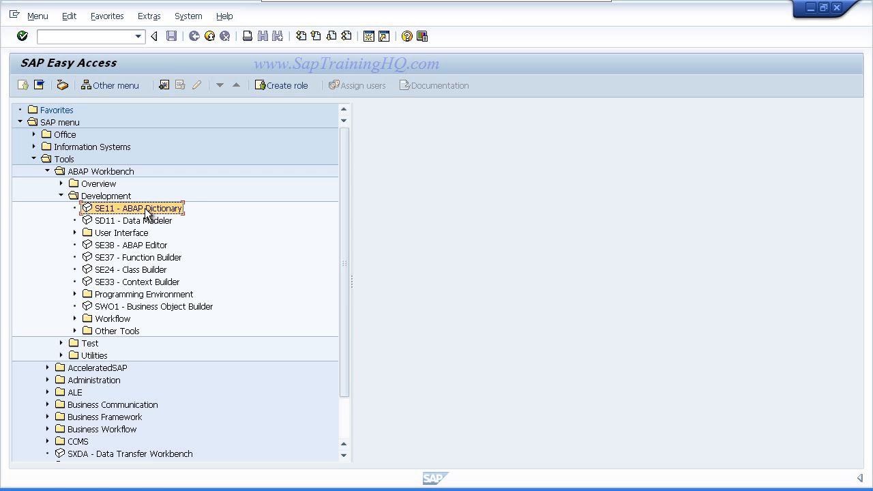
double_click(146, 212)
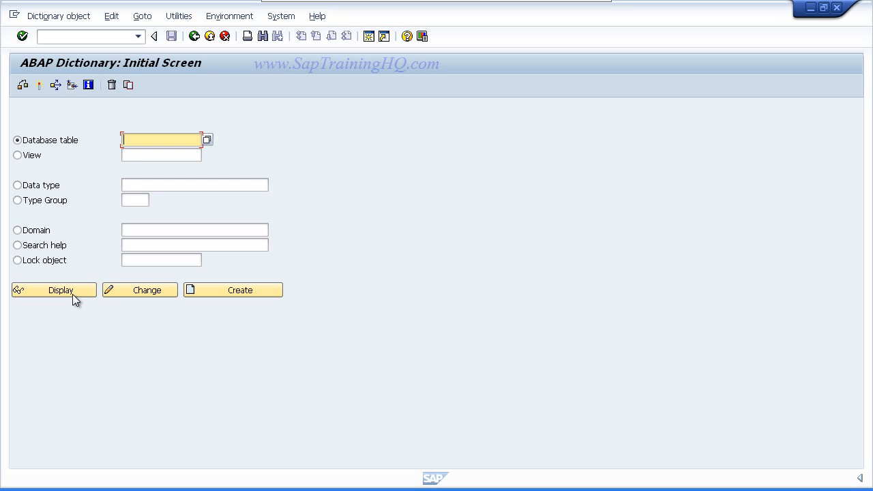
left_click(17, 156)
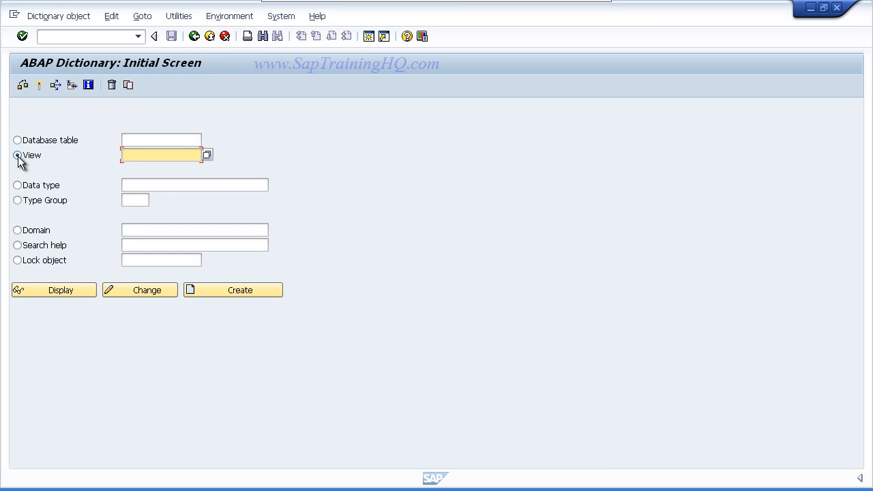
left_click(17, 185)
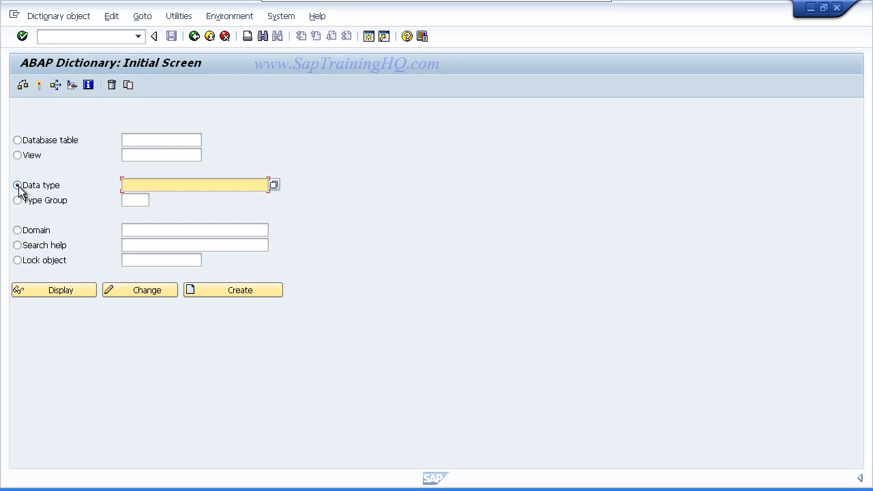
left_click(17, 200)
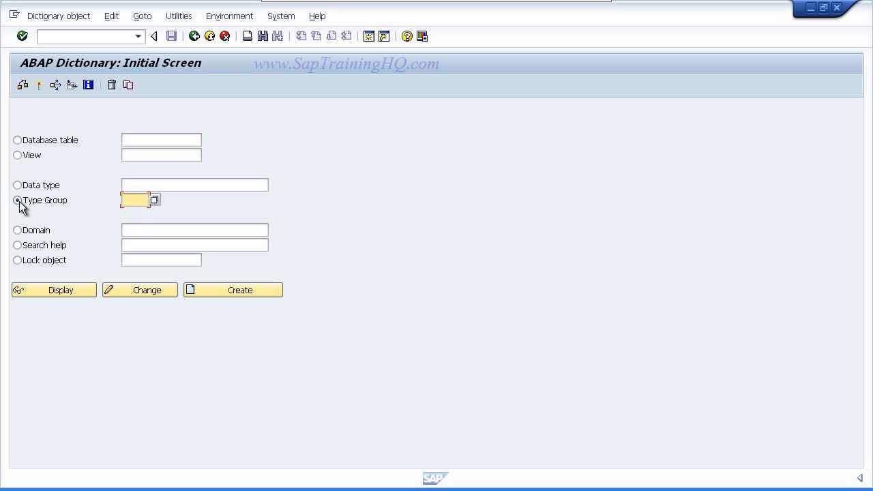
left_click(17, 230)
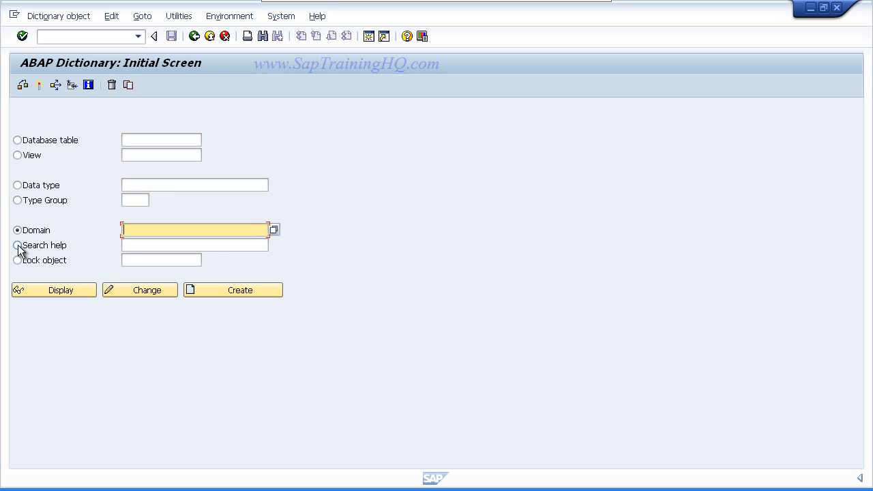
left_click(17, 245)
left_click(17, 260)
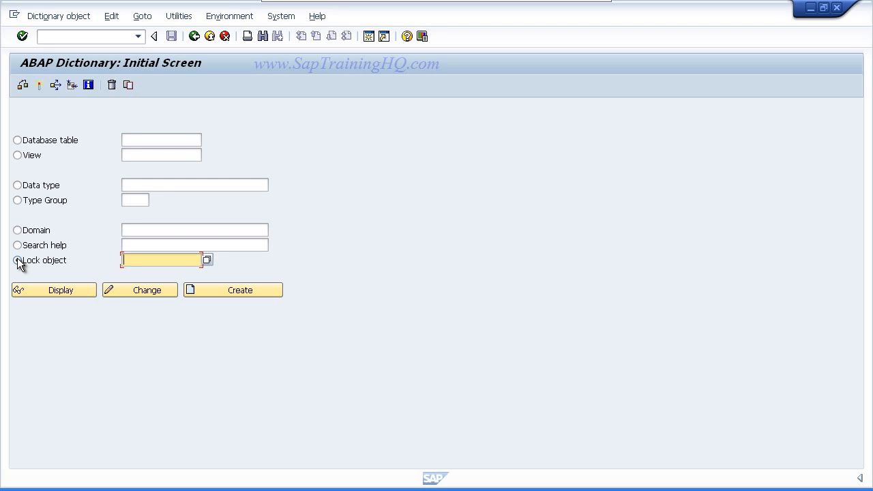
Step: Create a new database table named ZEMPLOYEES
left_click(17, 140)
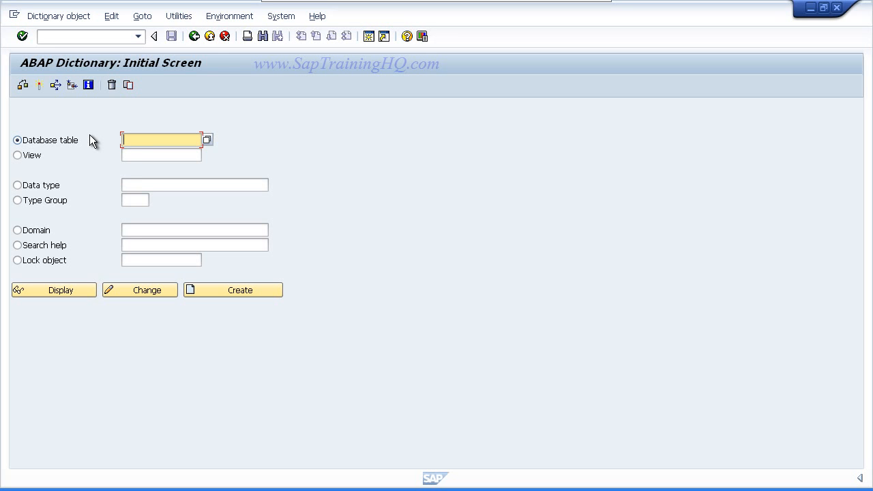
type("ZEMPLOY")
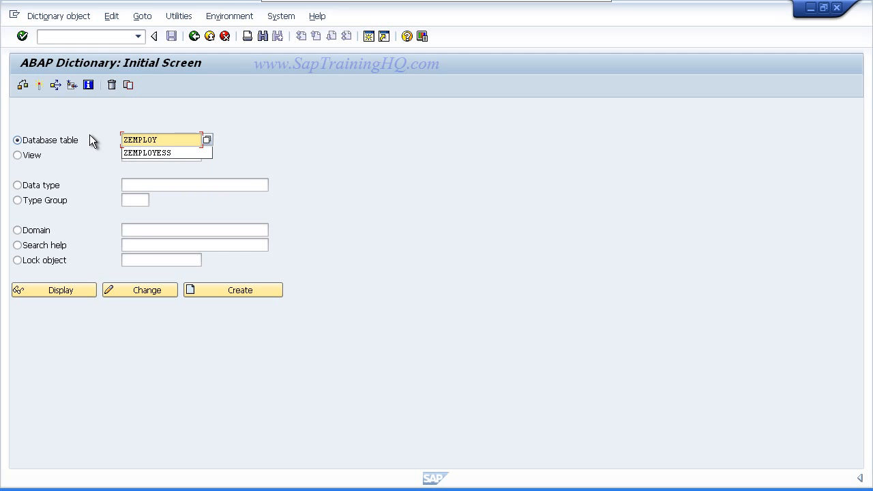
type("EES")
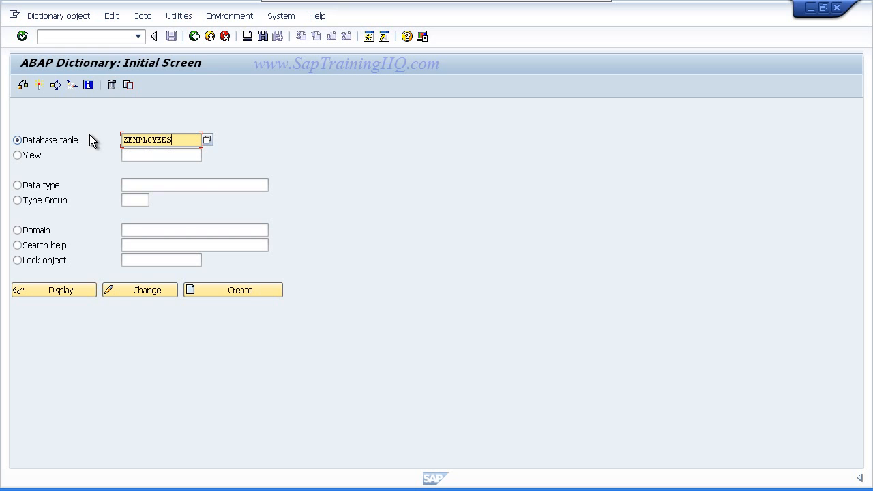
left_click(239, 293)
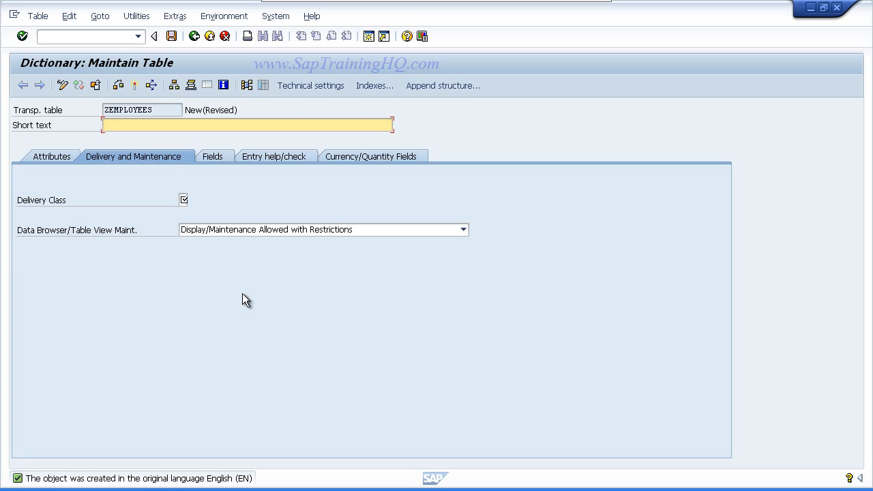
Step: Give the table the short text "Employees" and delivery class A, Application table (master and transaction data)
left_click(121, 123)
type("Employees")
left_click(183, 198)
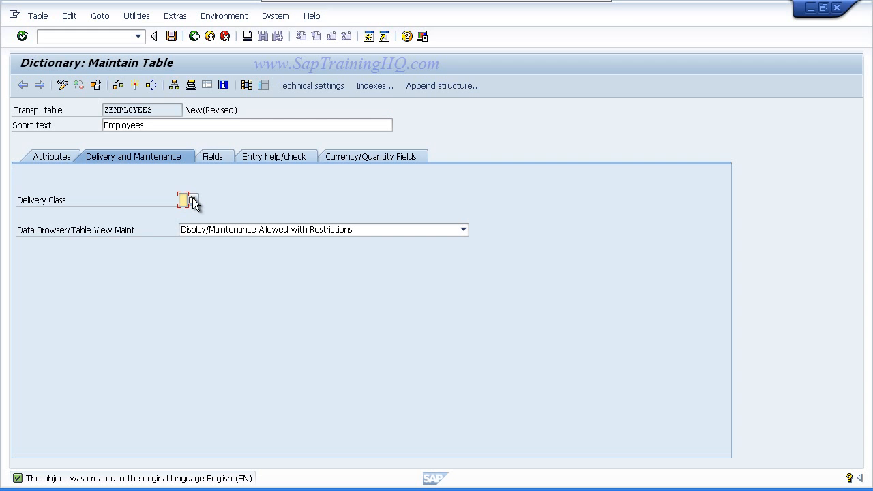
left_click(193, 199)
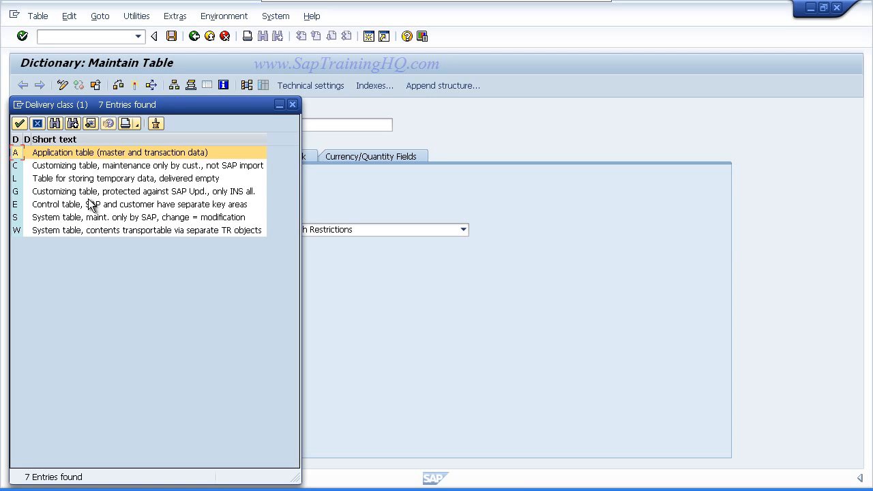
double_click(81, 154)
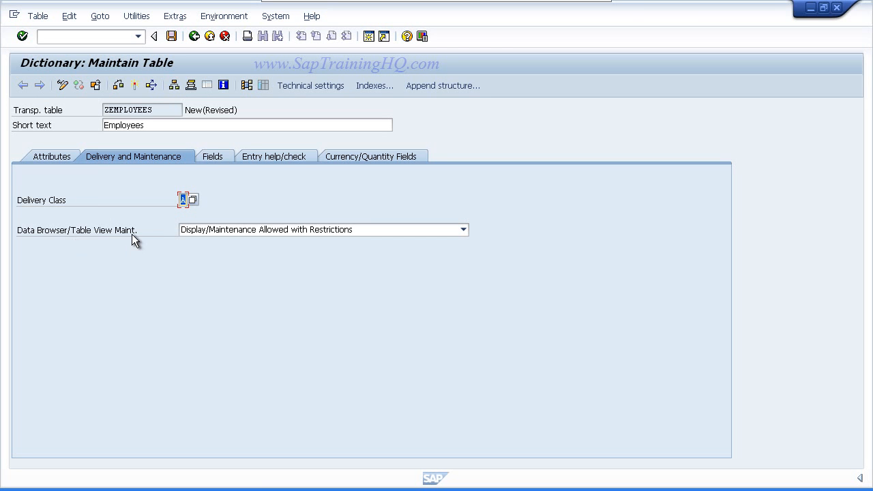
Step: Set the table's data browser and view maintenance to Display/Maintenance Allowed and save it as a local object
left_click(464, 230)
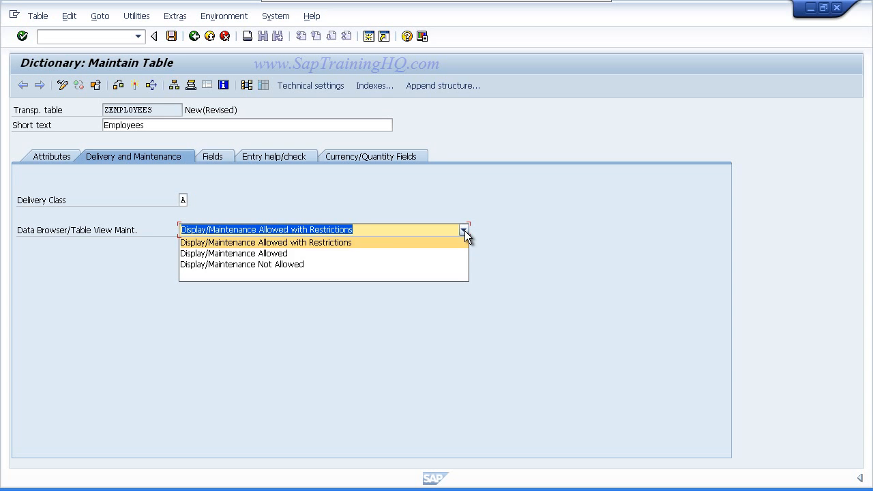
left_click(232, 253)
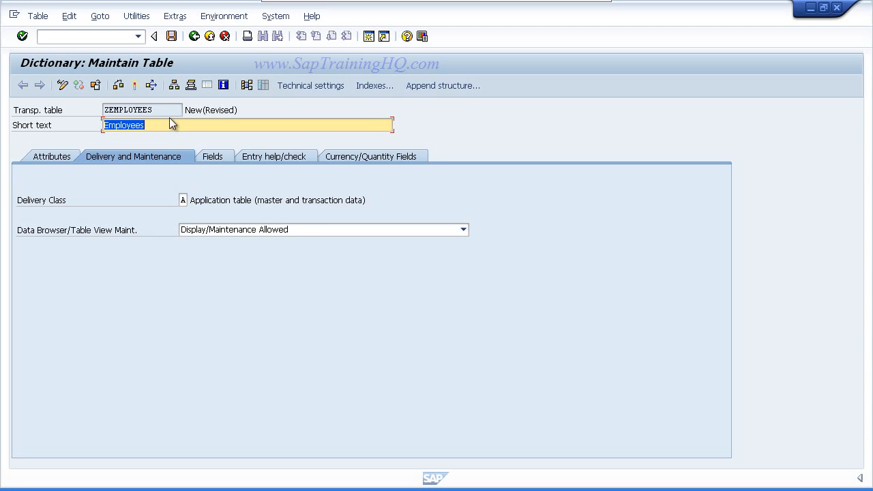
left_click(172, 38)
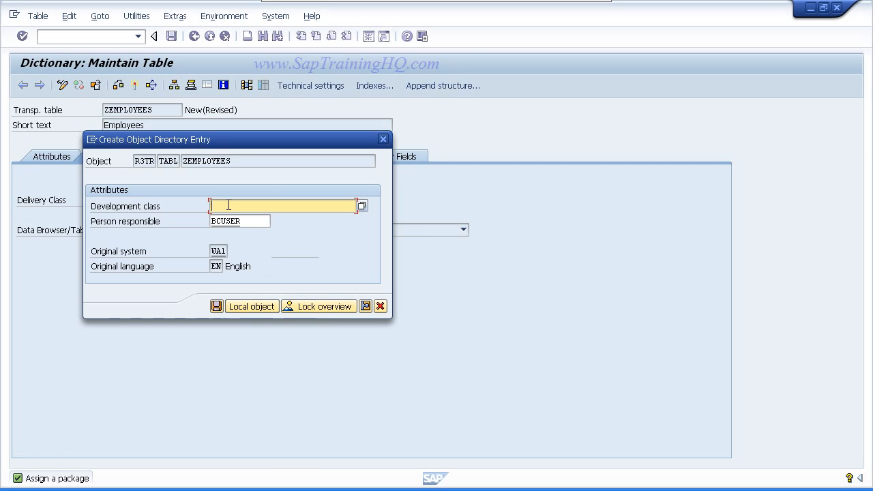
left_click(270, 311)
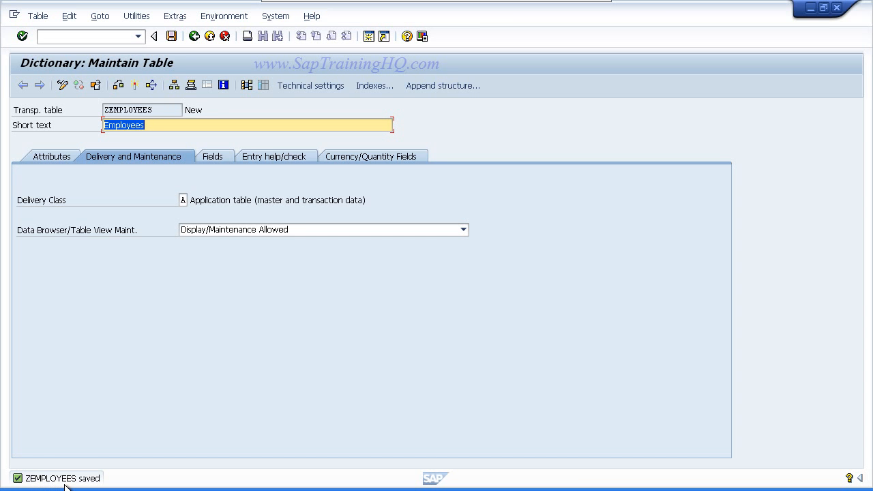
Step: Check the table's object directory entry for its development class, leaving the entry unchanged
left_click(102, 18)
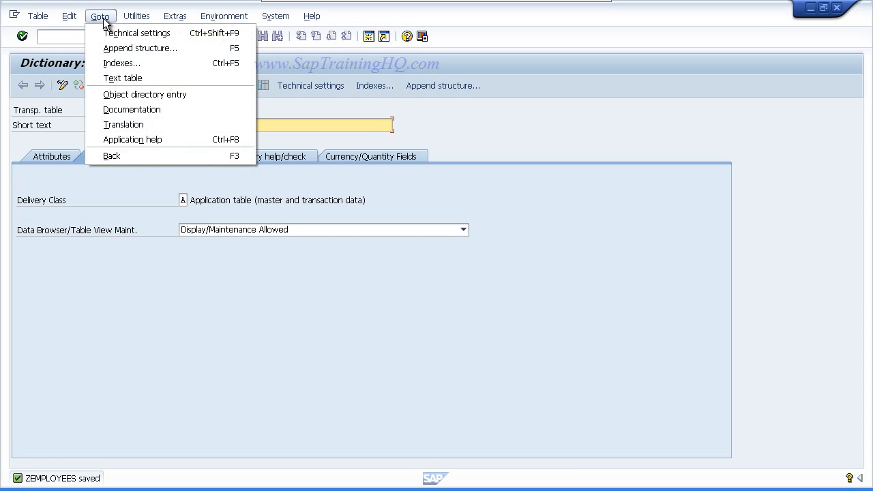
left_click(126, 95)
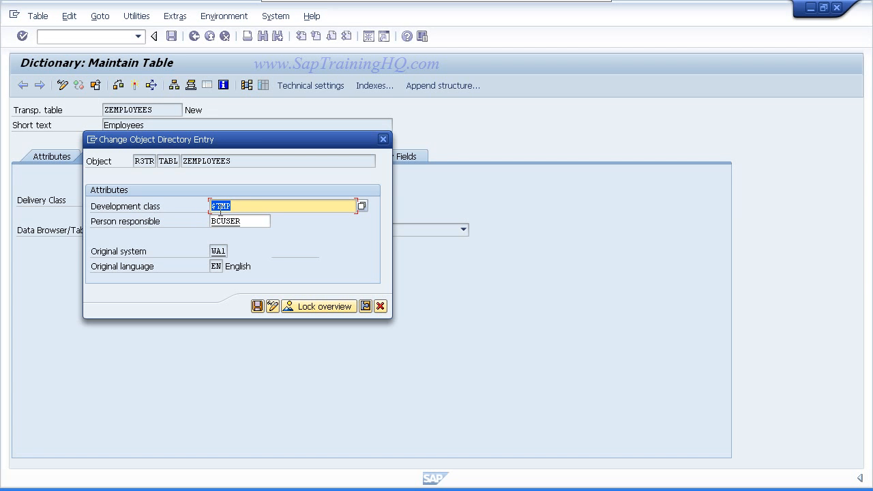
left_click(380, 306)
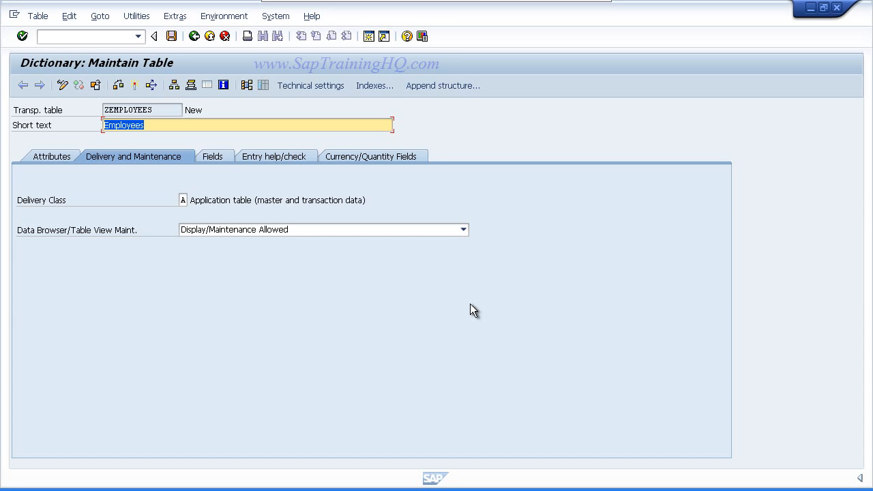
Step: Widen the Key and Initial values columns of the field list and add key field CLIENT with data element MANDT
left_click(219, 154)
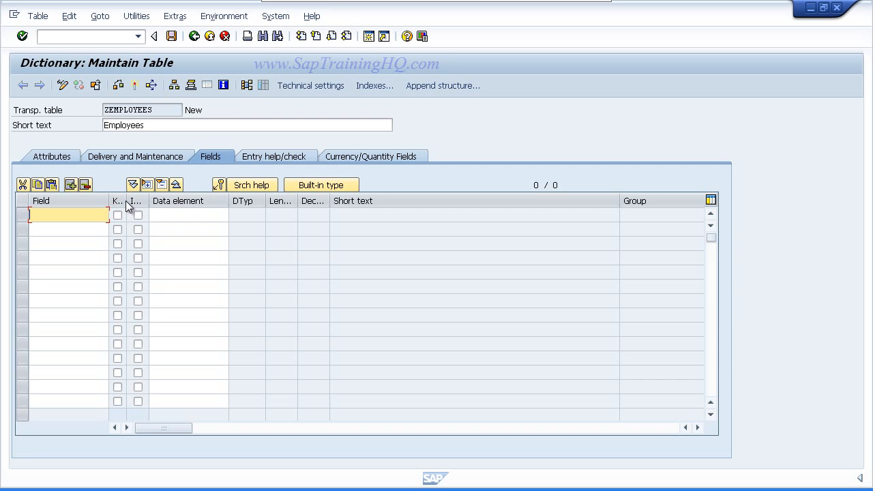
left_click_drag(127, 201, 189, 200)
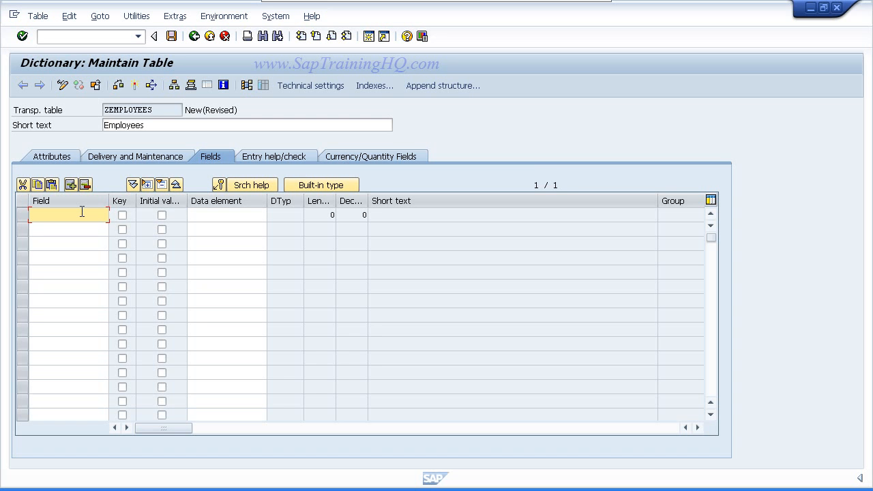
type("Client")
key("Down")
key("Return")
key("Tab")
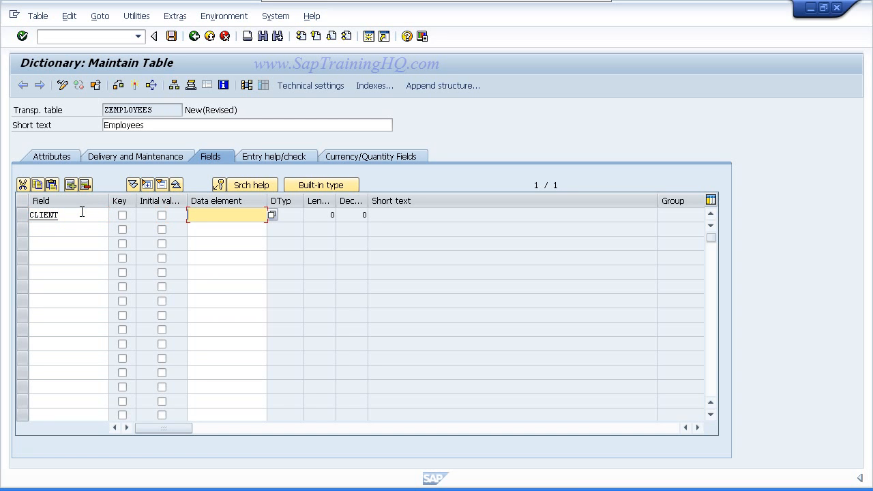
type("MANDT")
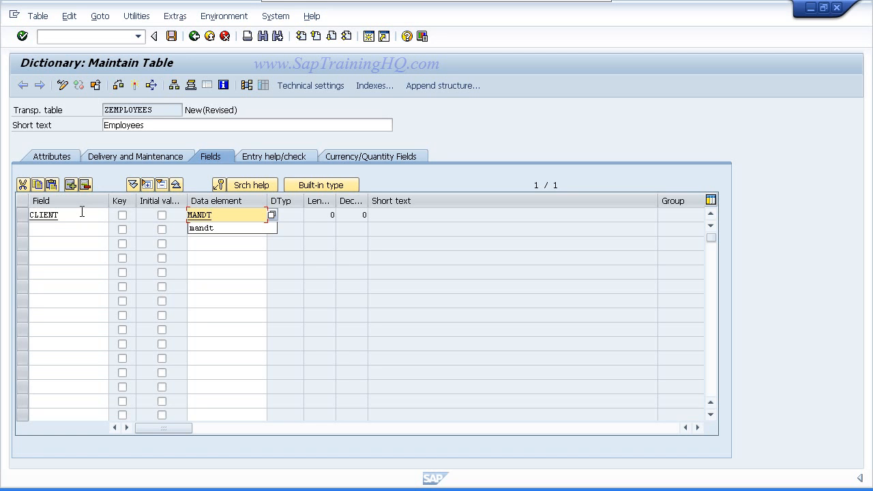
key("Return")
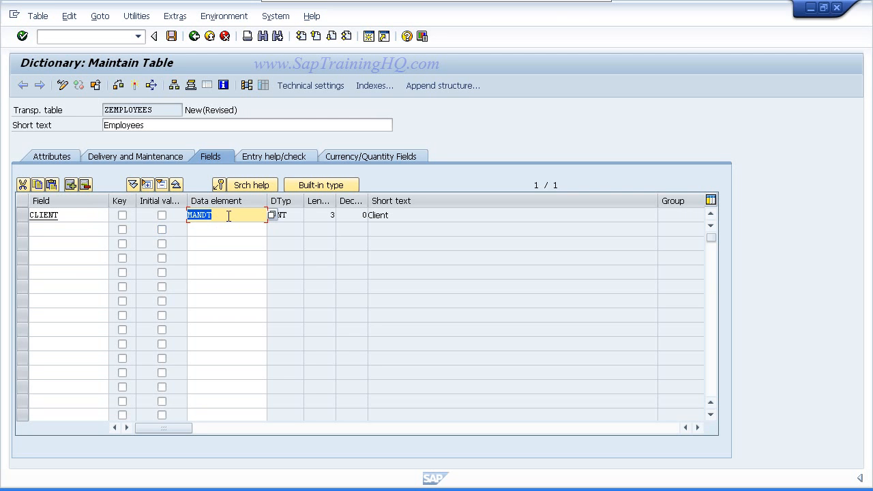
left_click(298, 216)
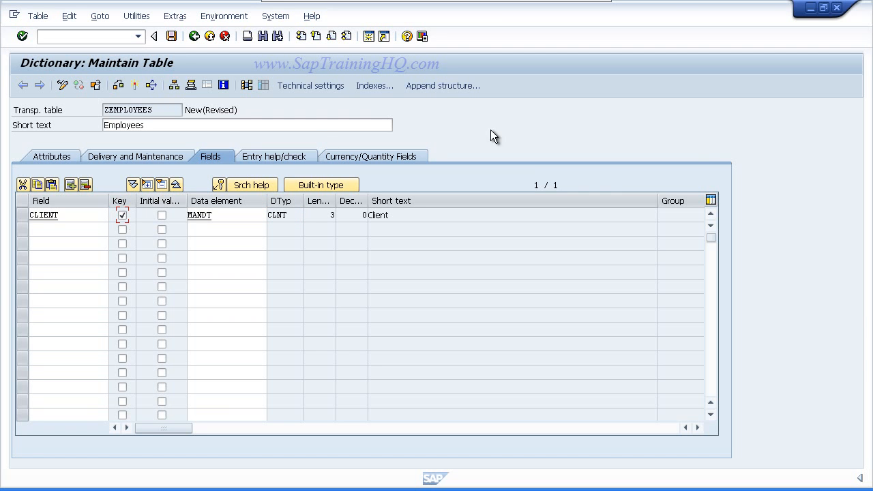
Step: Add key field EMPLOYEE with data element ZEENUM in the second row and save the table
left_click(49, 232)
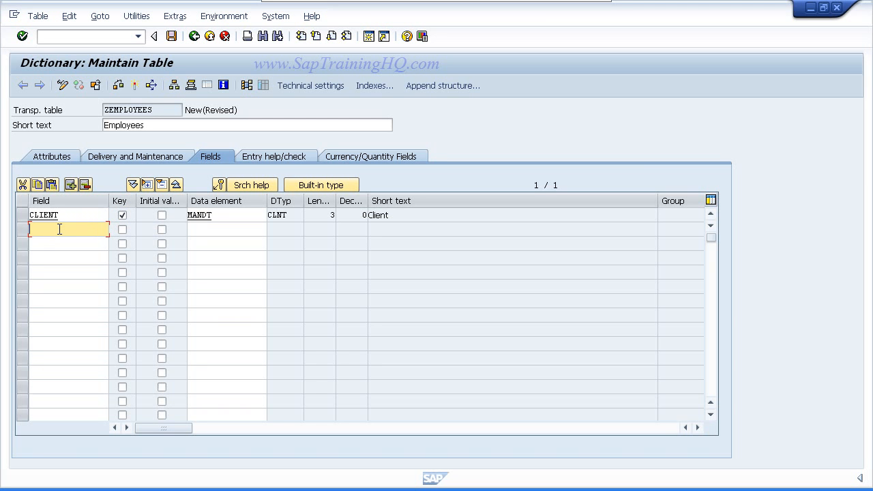
type("EMPLOYEE")
left_click(123, 231)
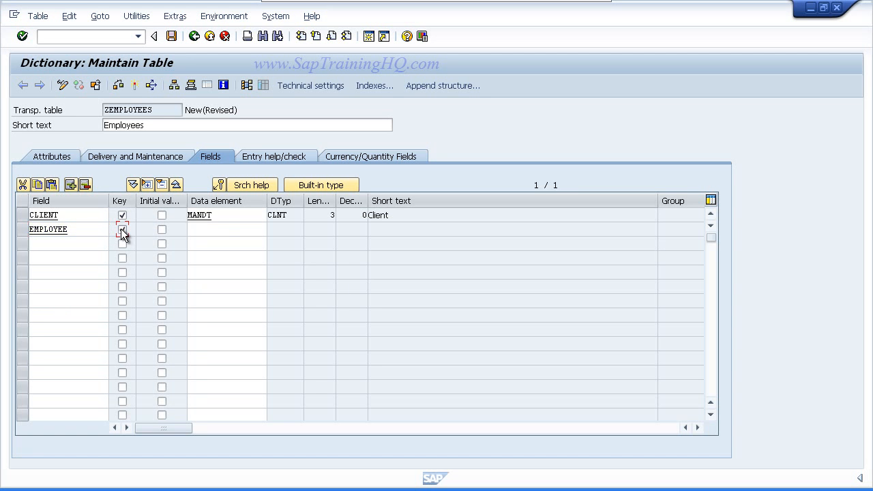
left_click(226, 227)
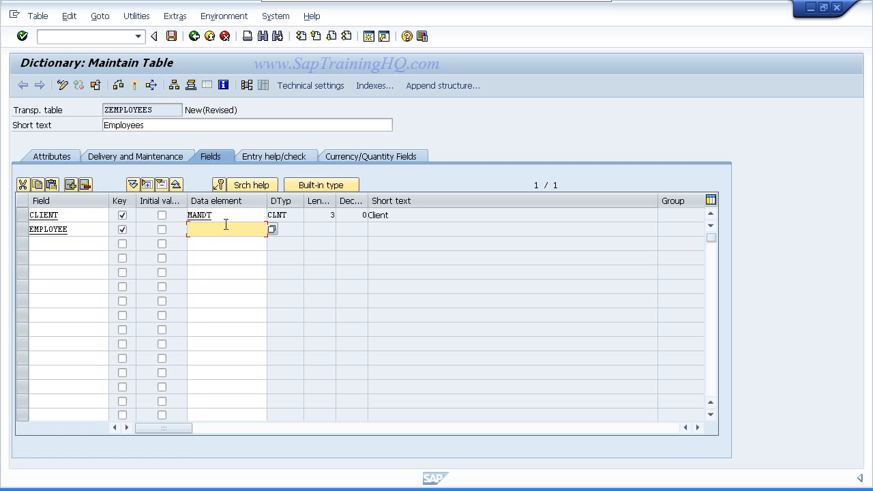
type("zEENUM")
left_click(172, 36)
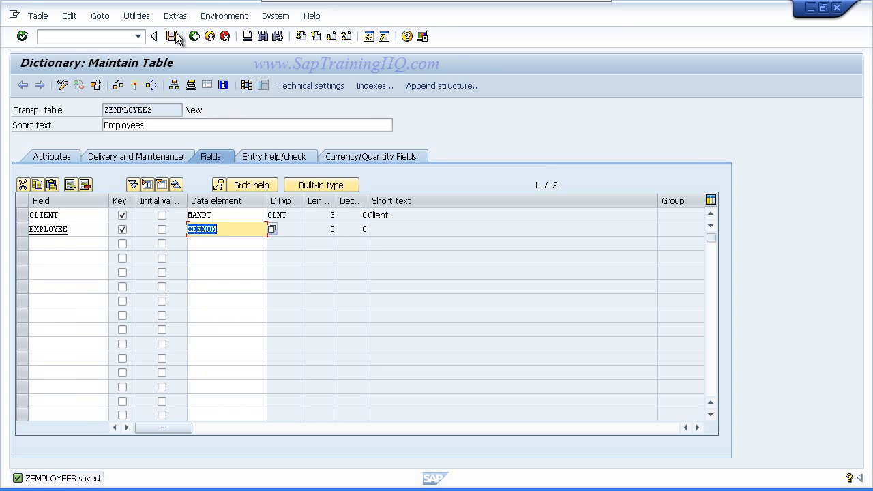
left_click(234, 227)
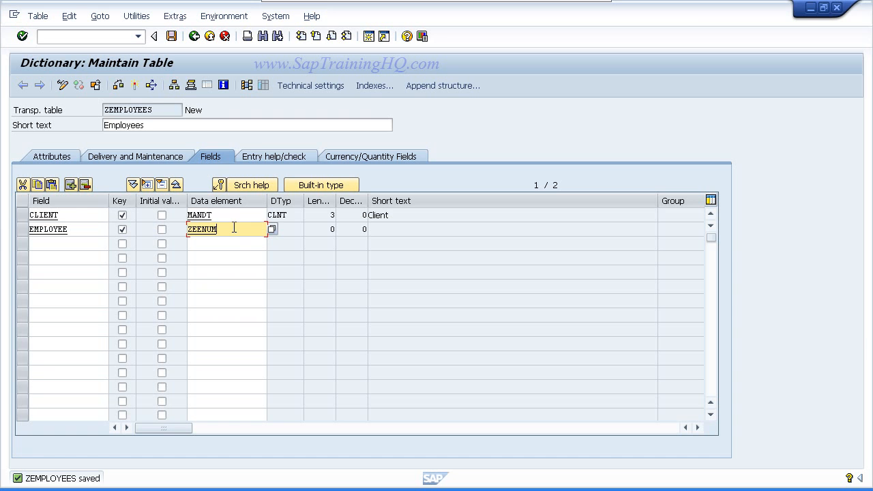
Step: Run a consistency check on table ZEMPLOYEES, review the check log and return to the field list
left_click(235, 243)
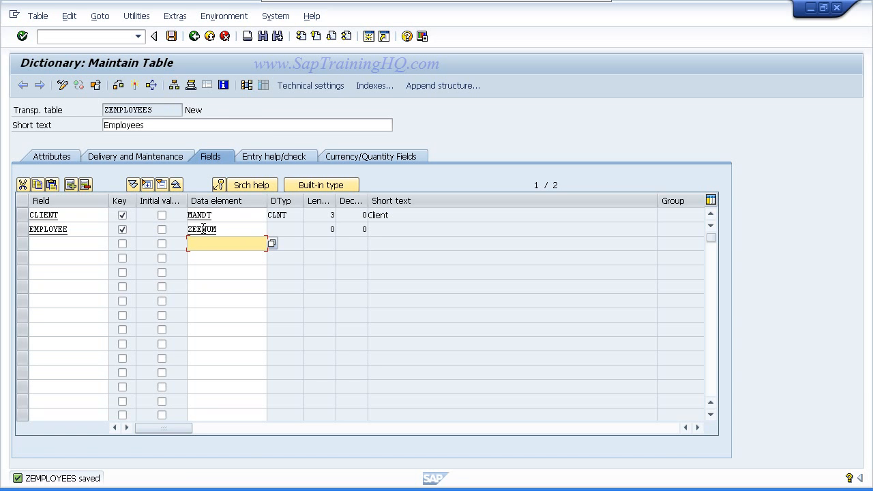
left_click(119, 85)
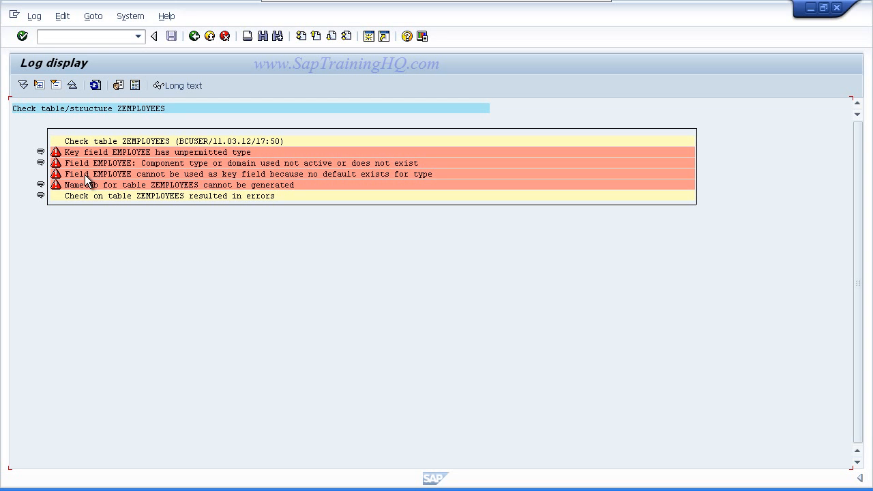
left_click(194, 37)
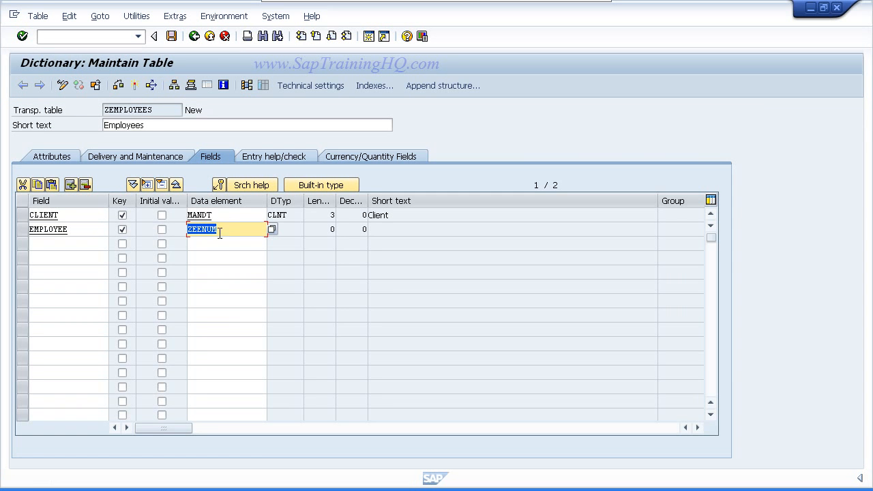
Step: Open an additional session and start transaction se11 in it
left_click(220, 229)
left_click(369, 38)
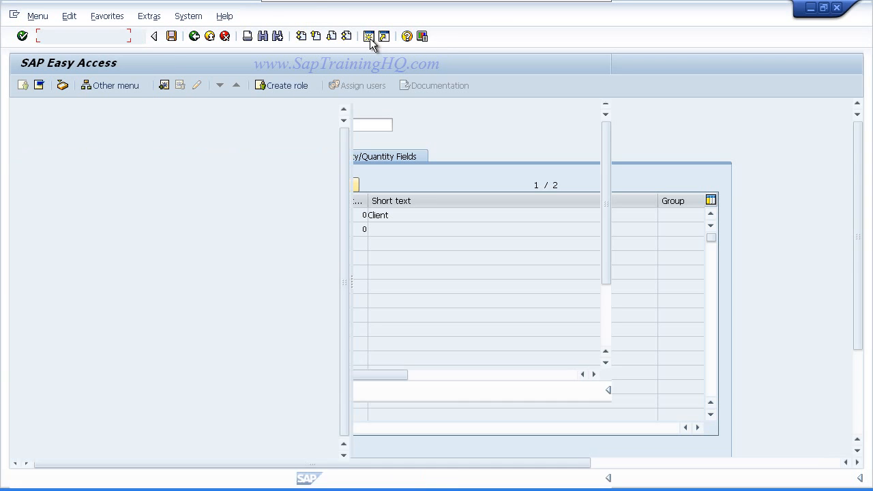
type("se11")
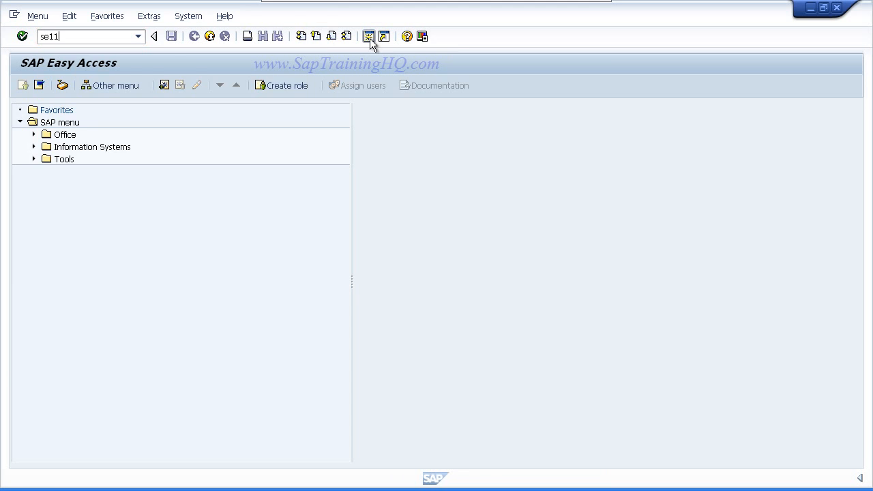
key("Return")
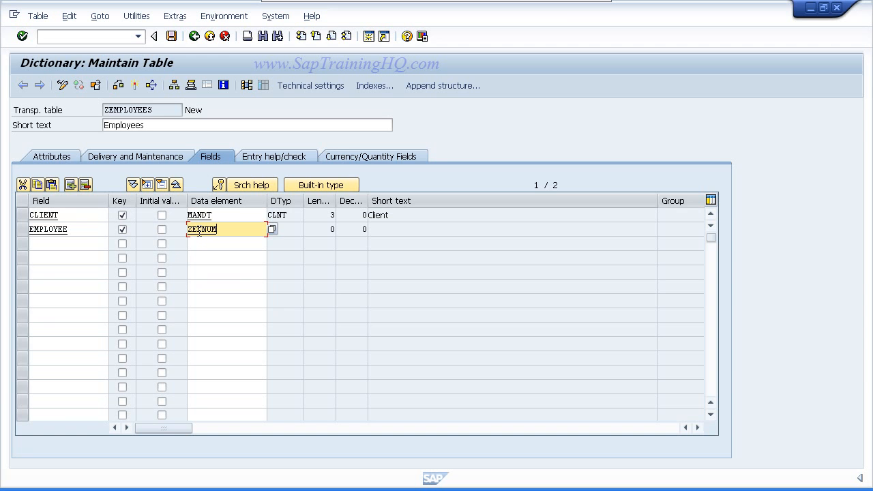
Step: Create data element ZEENUM from the EMPLOYEE field's entry and give it the short text "Employee Data Element"
double_click(199, 230)
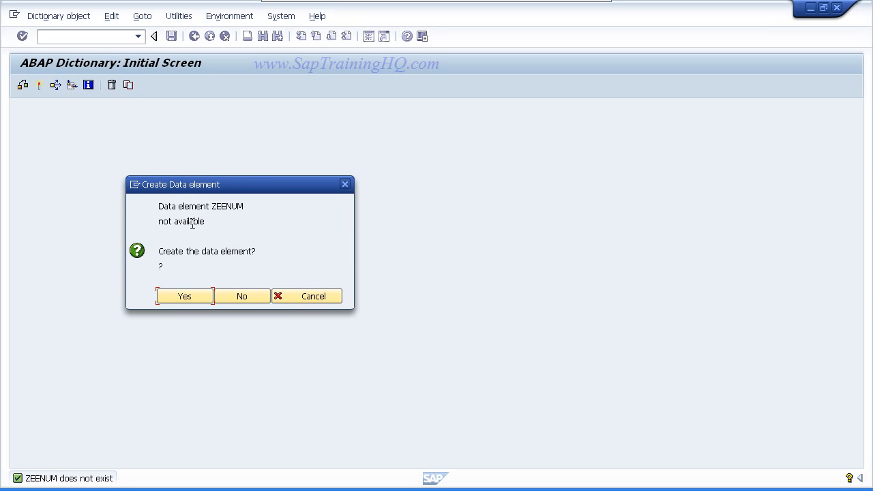
left_click(182, 297)
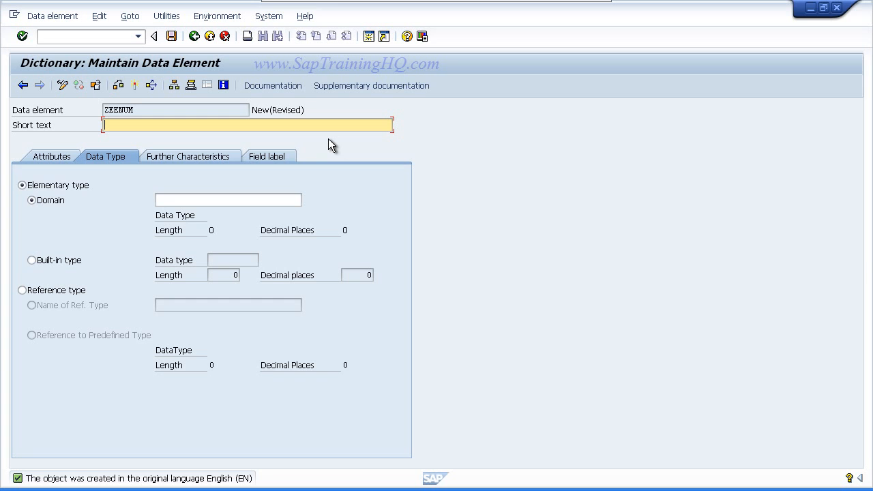
type("Employee Data Element")
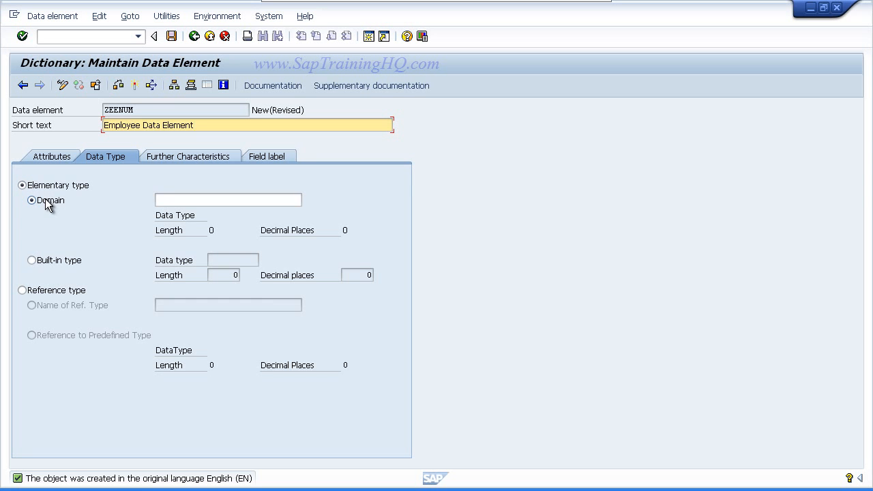
Step: Assign domain ZEENUM to the data element and save the data element as a local object
left_click(164, 200)
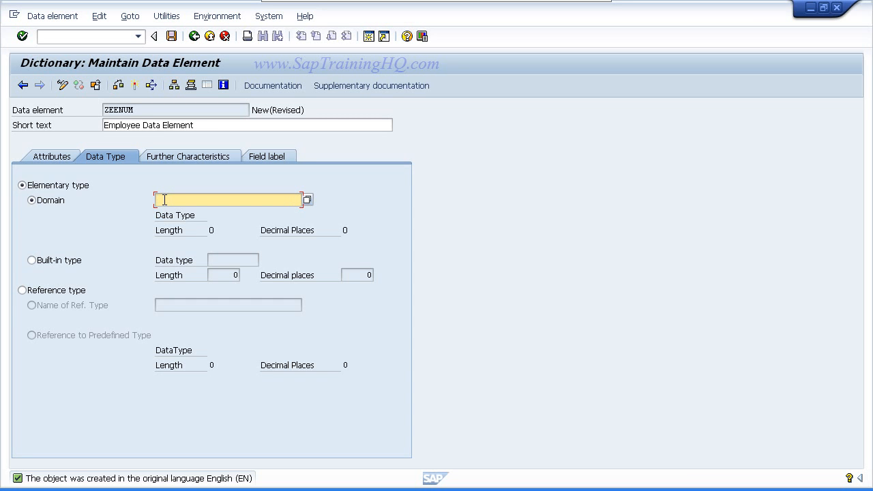
type("ZEENUM")
key("F3")
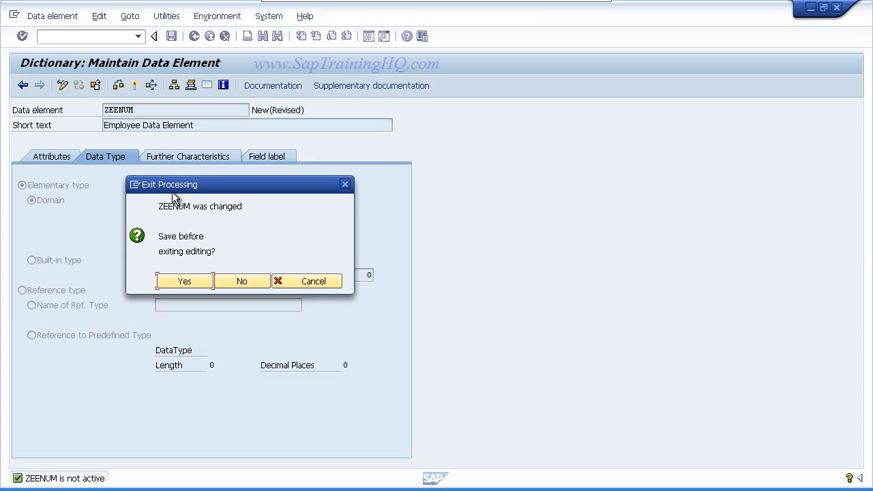
left_click(171, 281)
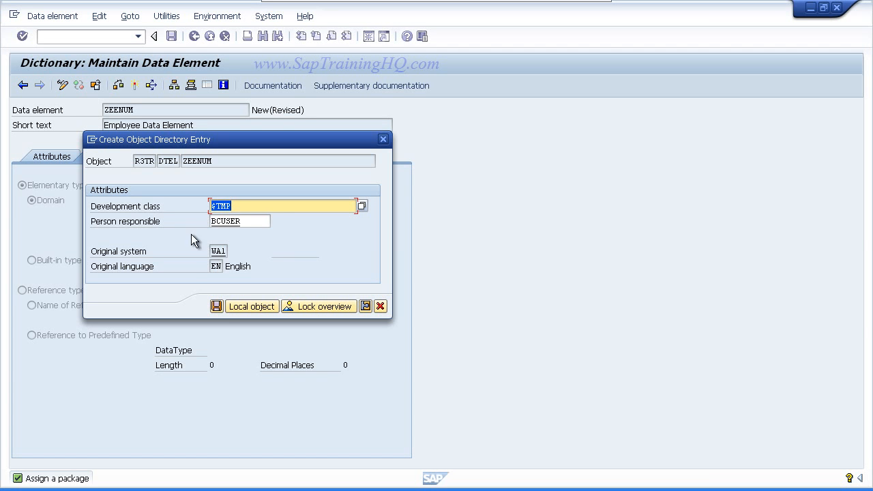
left_click(237, 308)
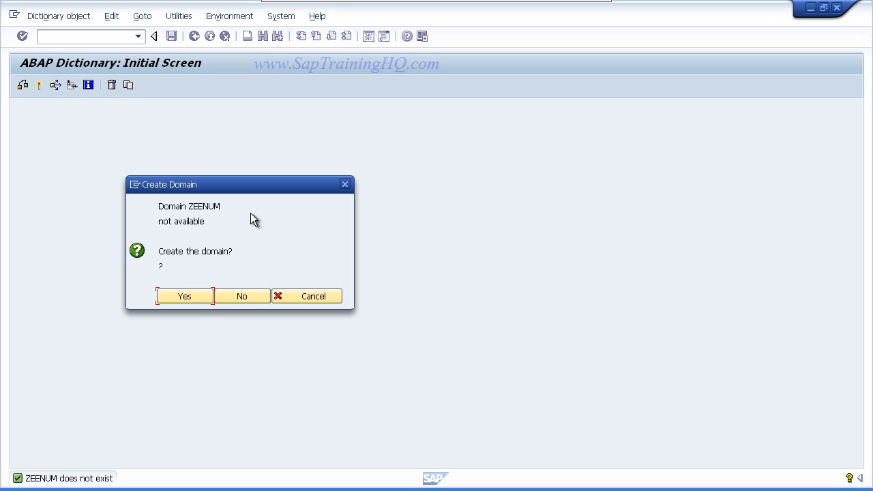
Step: Create domain ZEENUM with the short text "Employee Domain" and data type NUMC
left_click(185, 296)
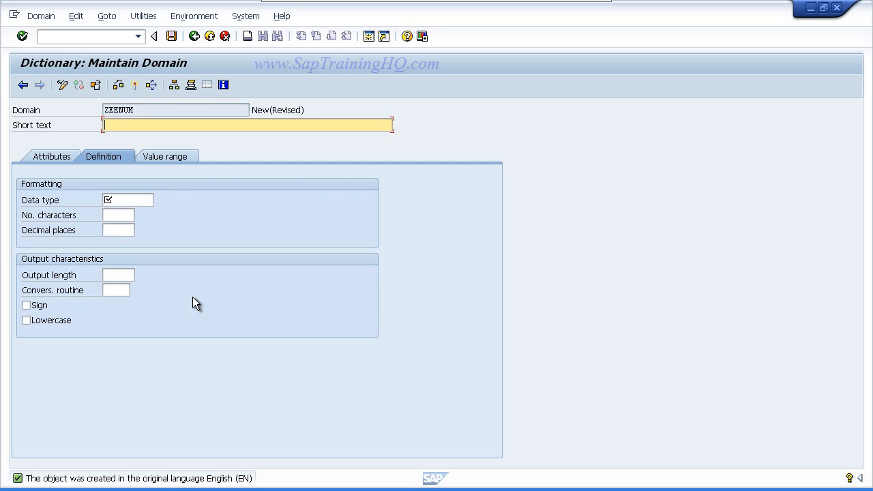
type("Employee Domain")
left_click(117, 200)
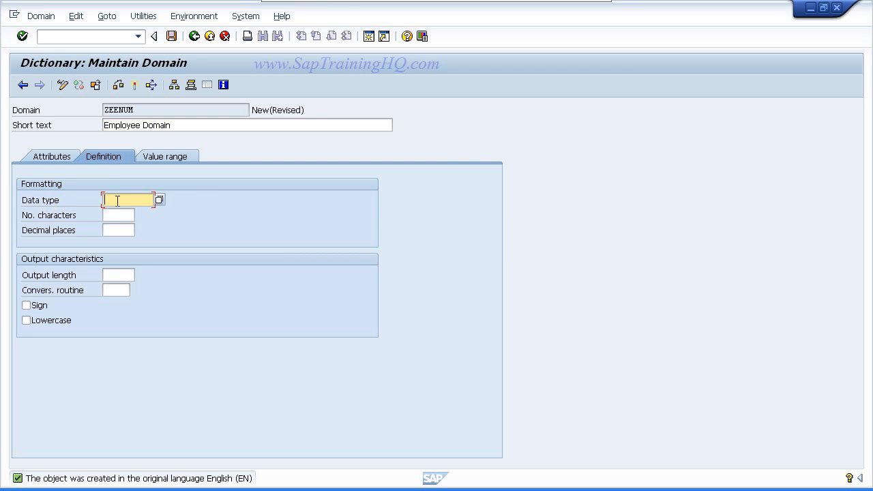
left_click(159, 201)
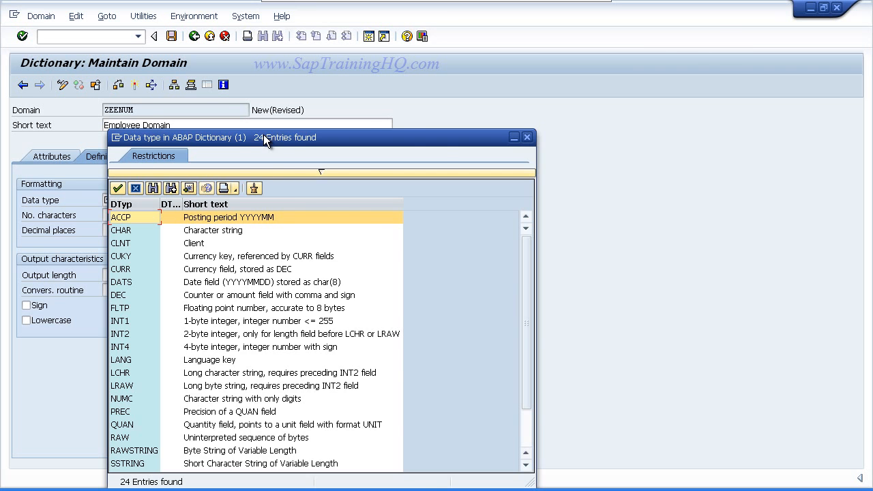
left_click_drag(266, 140, 450, 25)
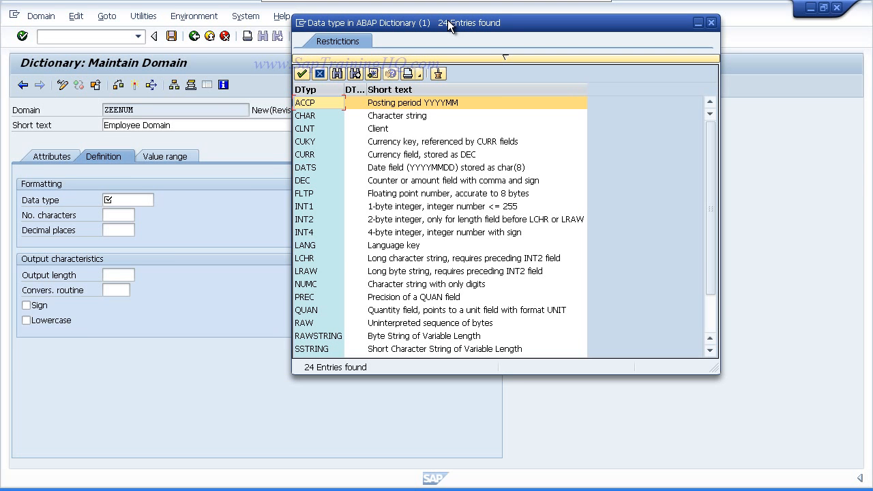
left_click(309, 285)
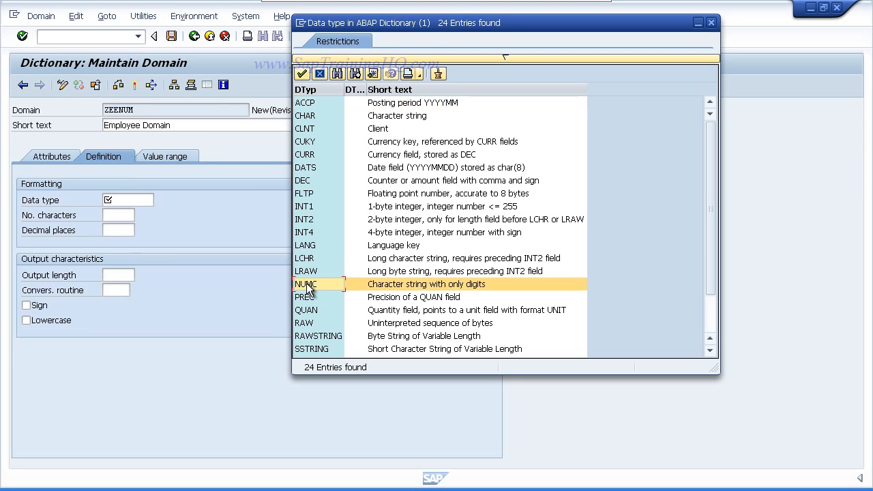
double_click(437, 286)
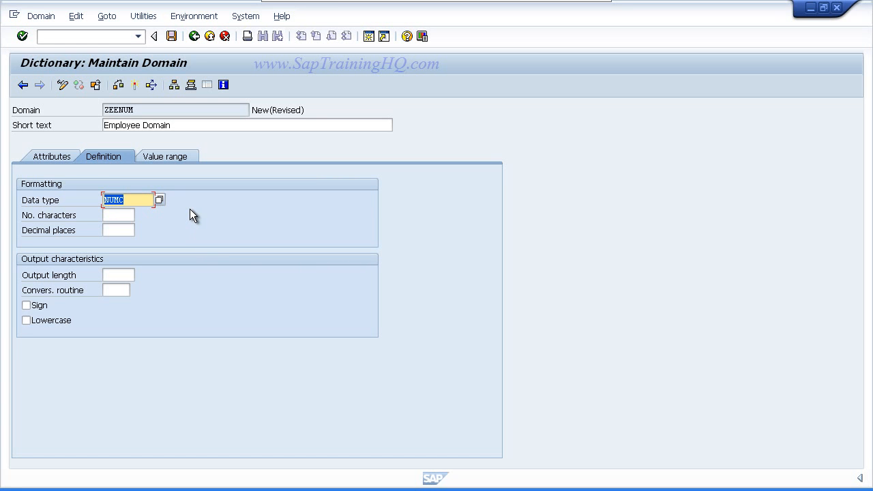
Step: Set the domain to 8 characters, 0 decimal places and an output length of 8, and confirm the entries
key("Tab")
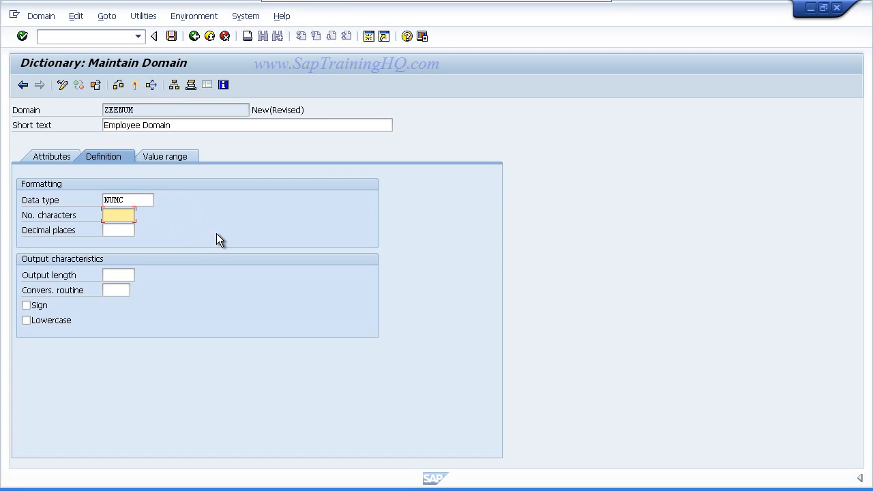
type("8")
left_click(121, 232)
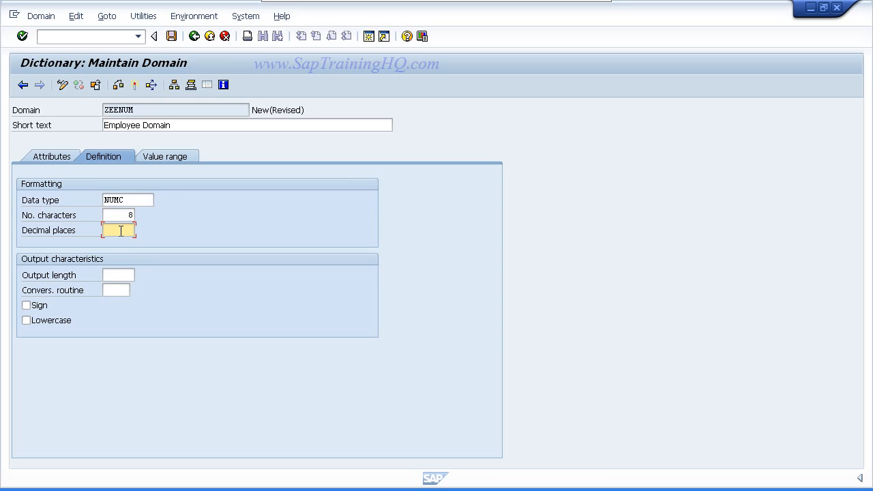
type("0")
left_click(109, 275)
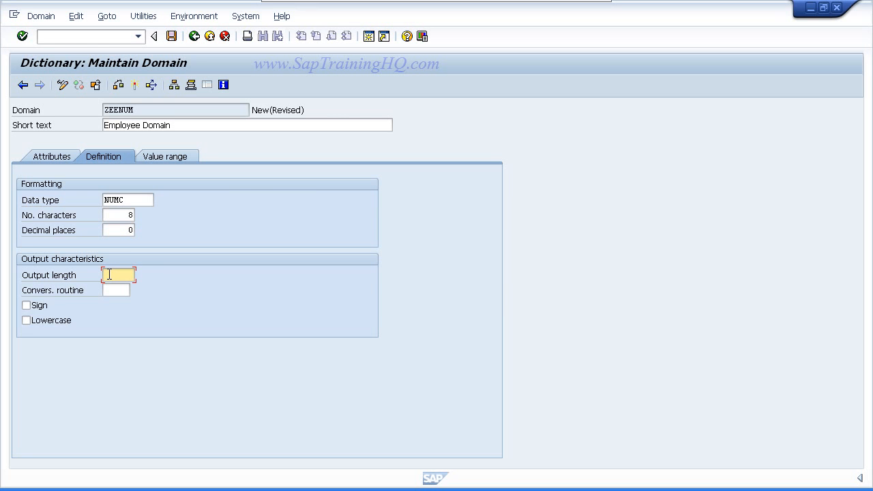
type("8")
key("Return")
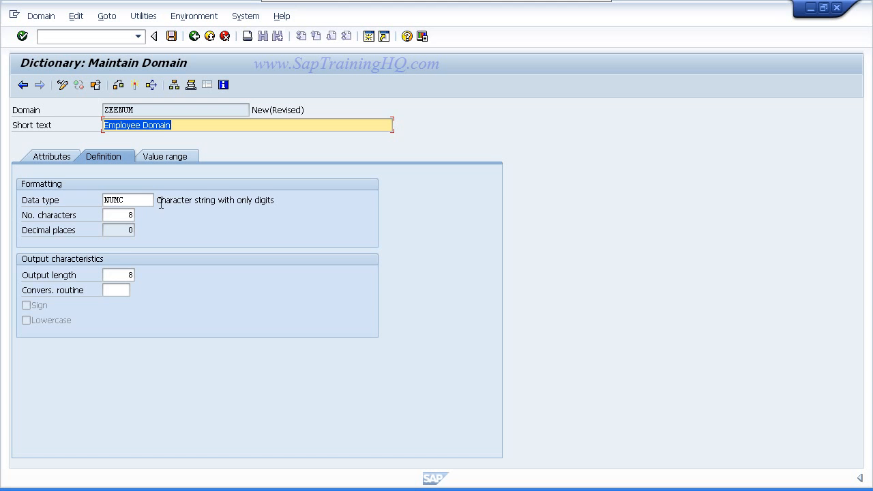
left_click_drag(157, 202, 283, 203)
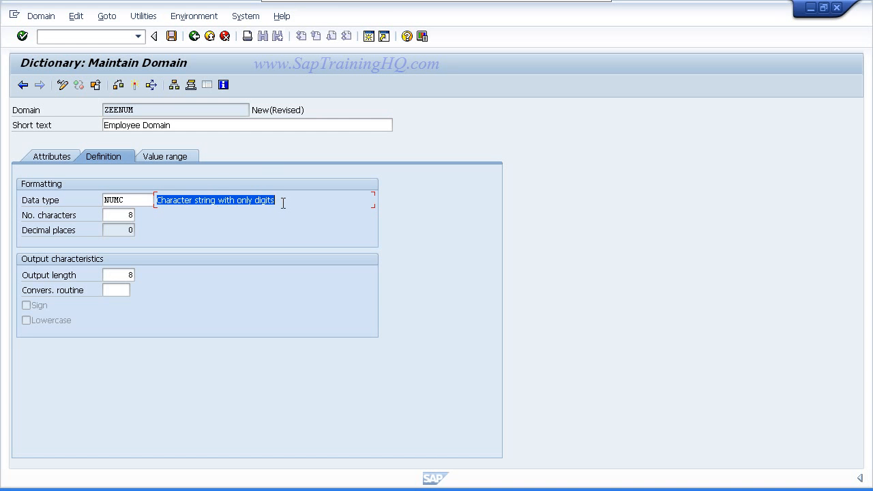
left_click(283, 204)
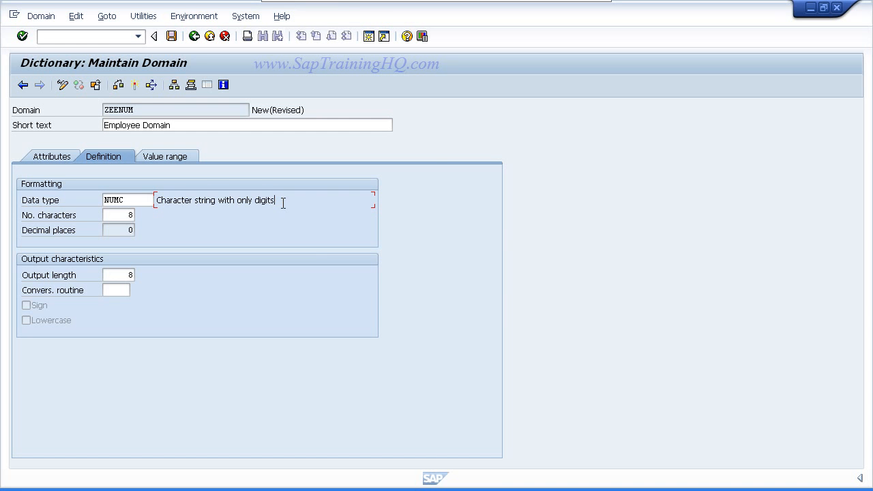